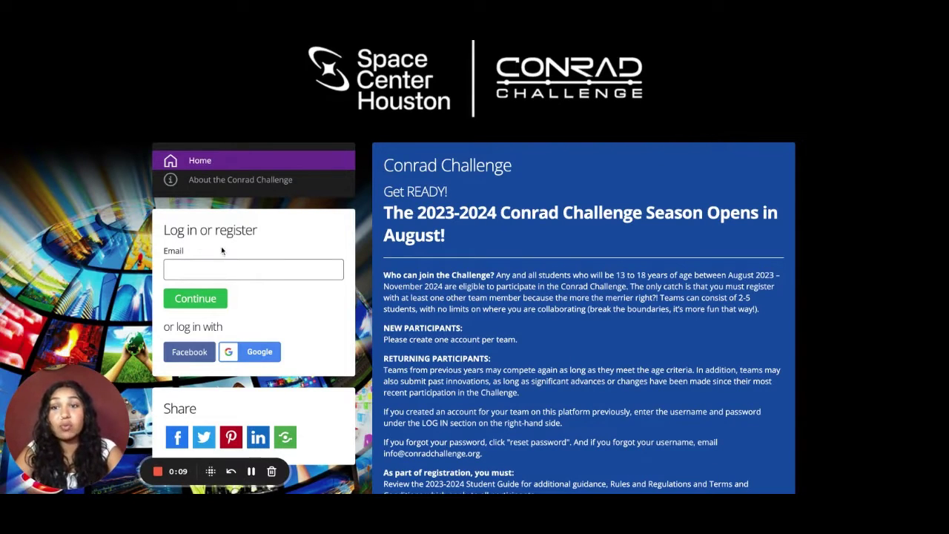
pyautogui.moveTo(164, 229); pyautogui.dragTo(257, 230)
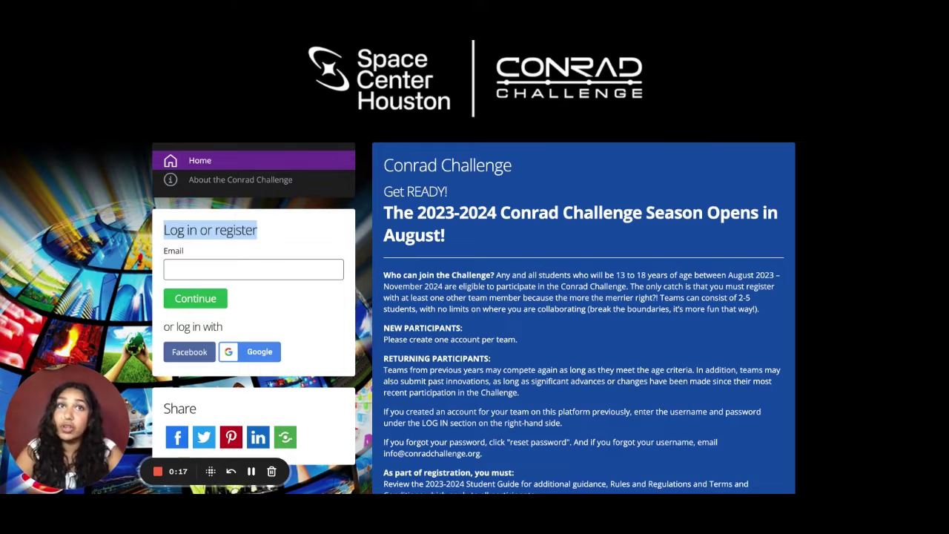
pyautogui.scroll(-1, 474, 297)
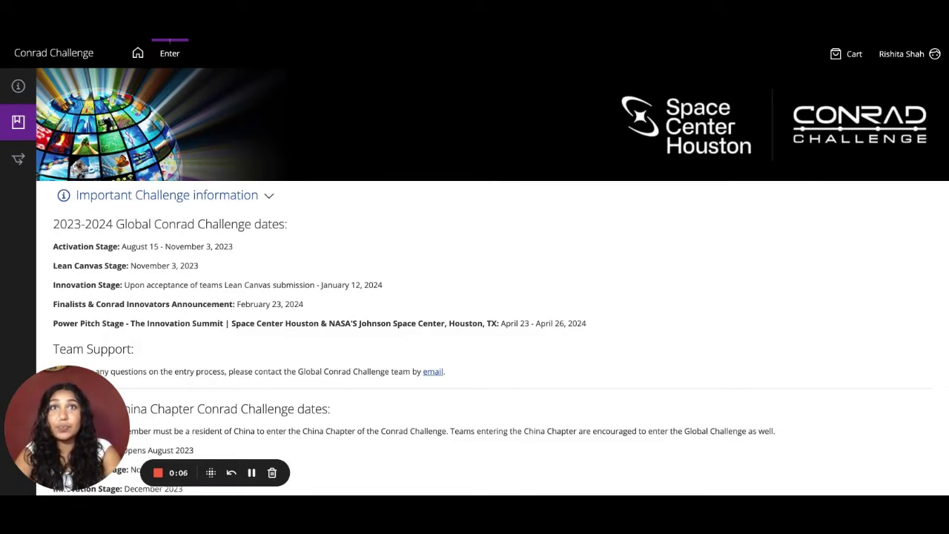
# Start a new entry from the My entries section and go through the Getting Started instructions to the entry fields
pyautogui.scroll(-20, 106, 290)
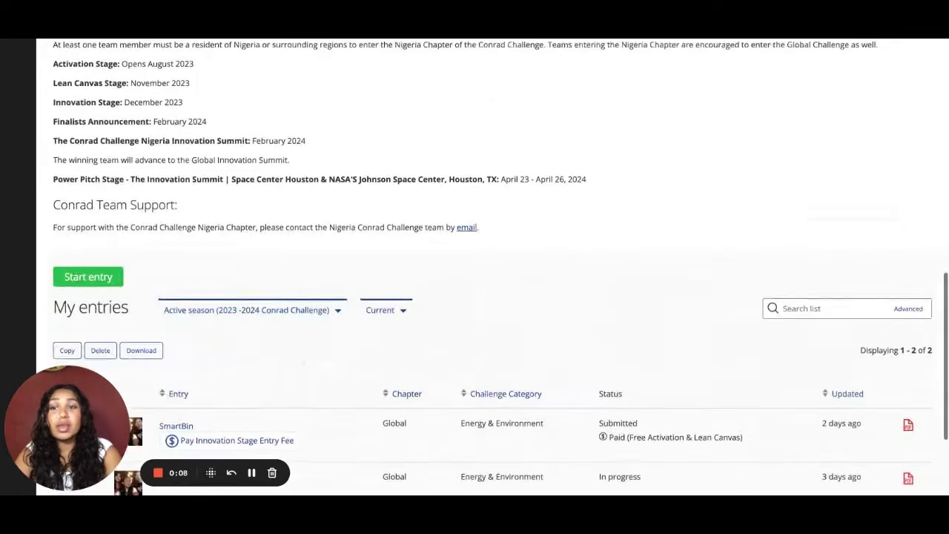
pyautogui.click(93, 277)
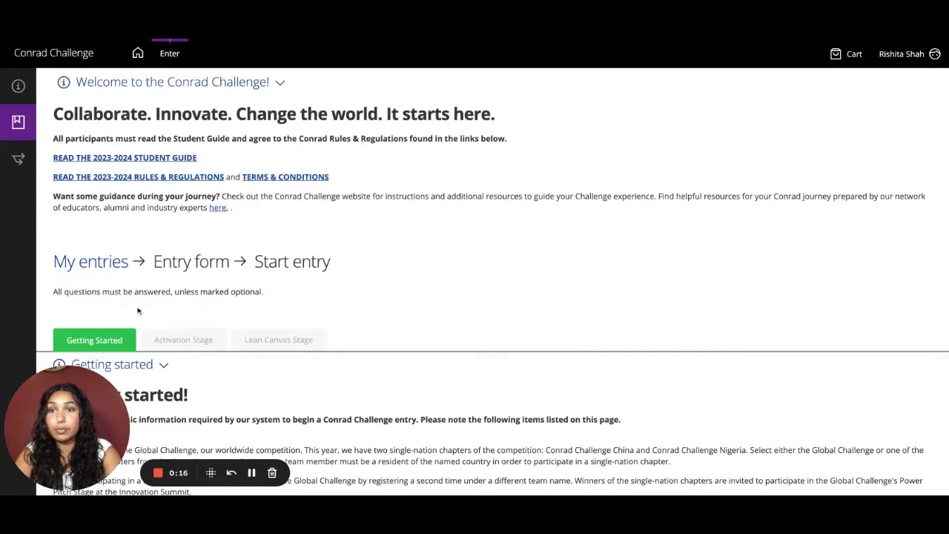
pyautogui.scroll(-3, 150, 322)
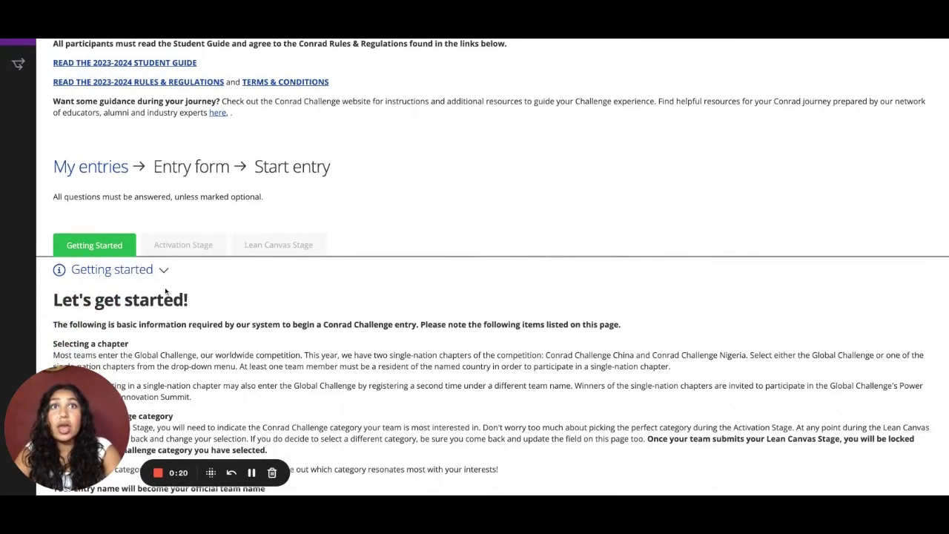
pyautogui.scroll(-1, 165, 291)
pyautogui.scroll(-10, 166, 291)
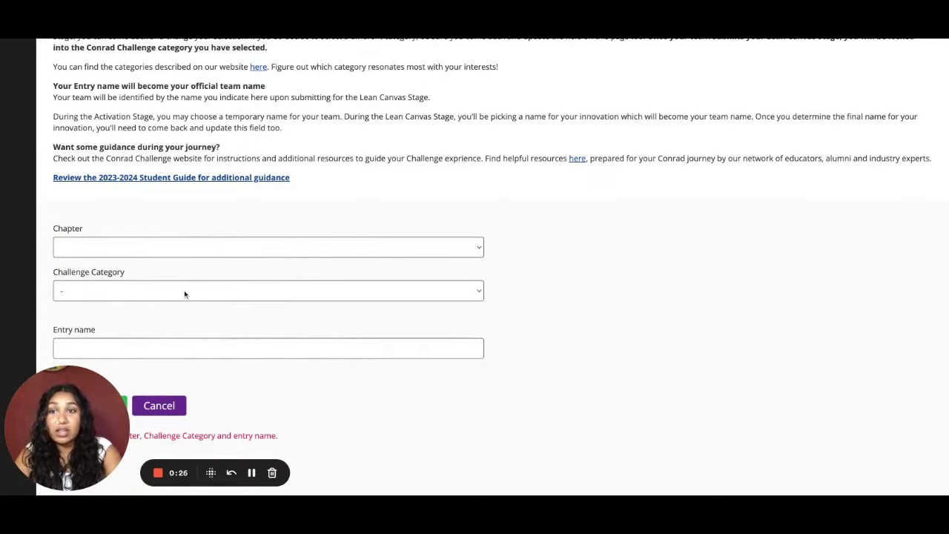
pyautogui.scroll(-2, 181, 293)
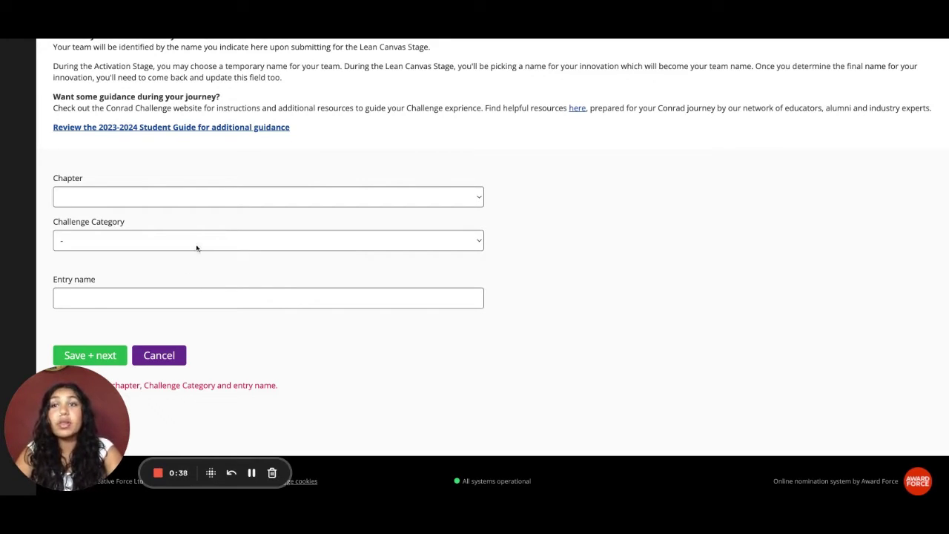
# Set the entry's chapter to Global and its challenge category to Energy & Environment
pyautogui.click(209, 193)
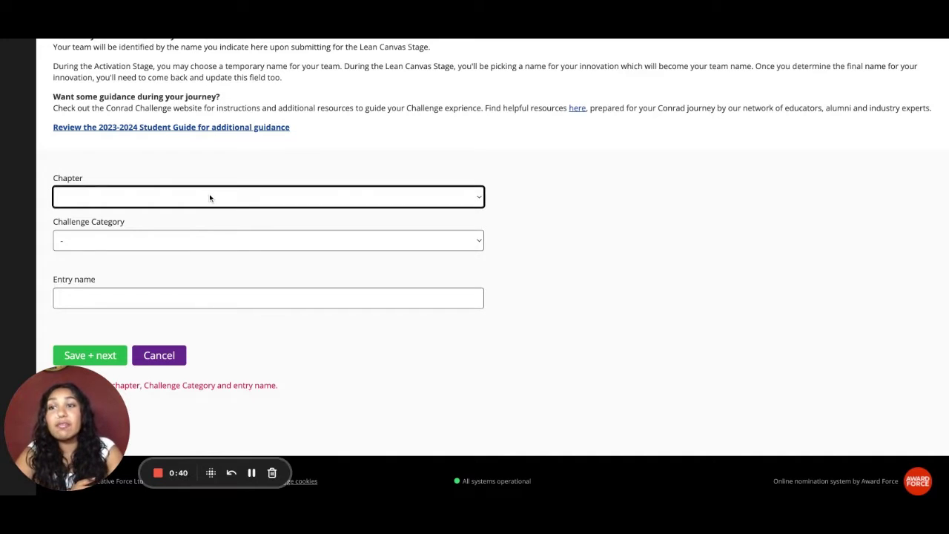
pyautogui.click(210, 244)
pyautogui.click(209, 244)
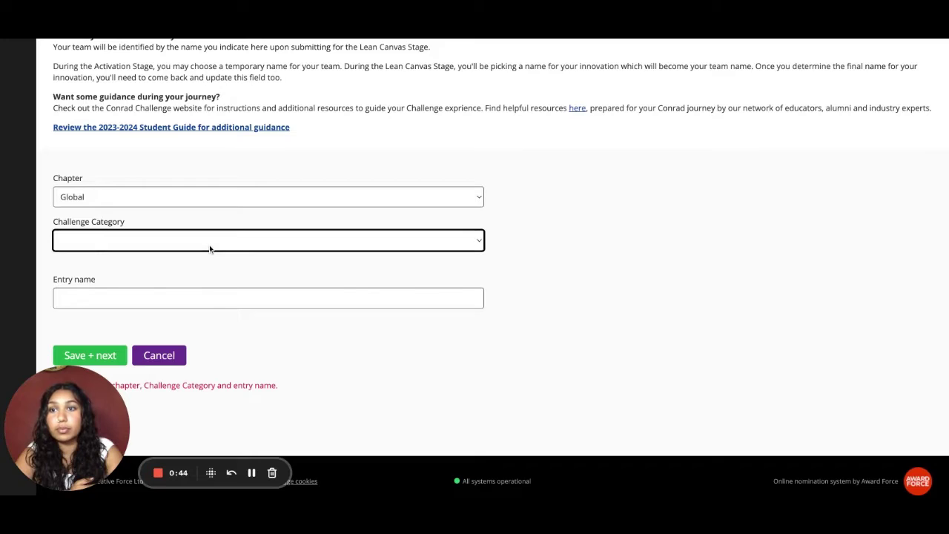
pyautogui.click(209, 261)
# Name the entry SmartBin, save it and continue to the Activation Stage
pyautogui.scroll(-2, 212, 336)
pyautogui.click(212, 336)
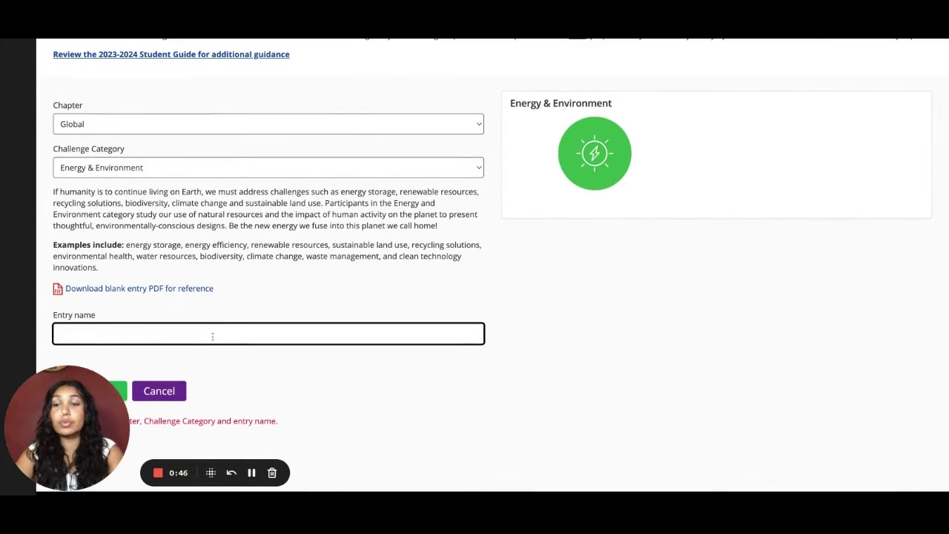
pyautogui.write('SmartBin')
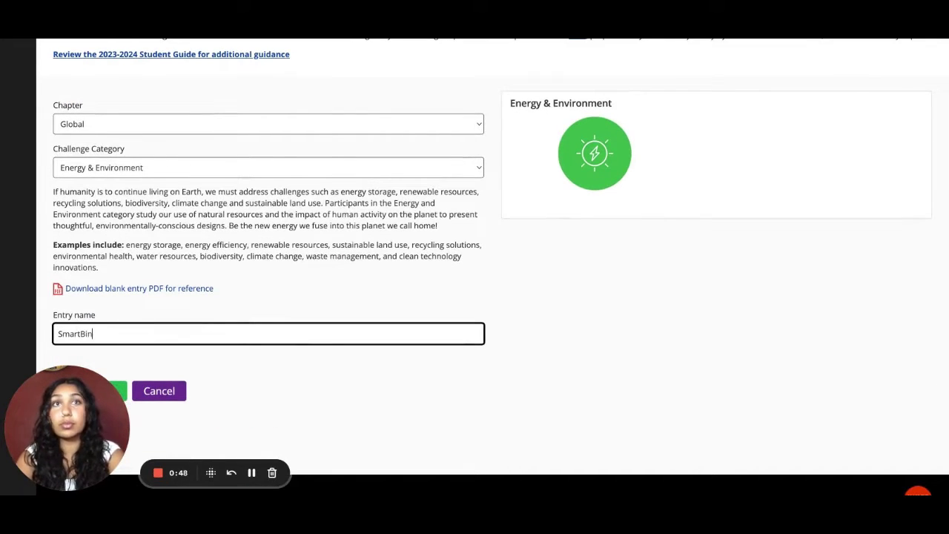
pyautogui.scroll(-1, 213, 371)
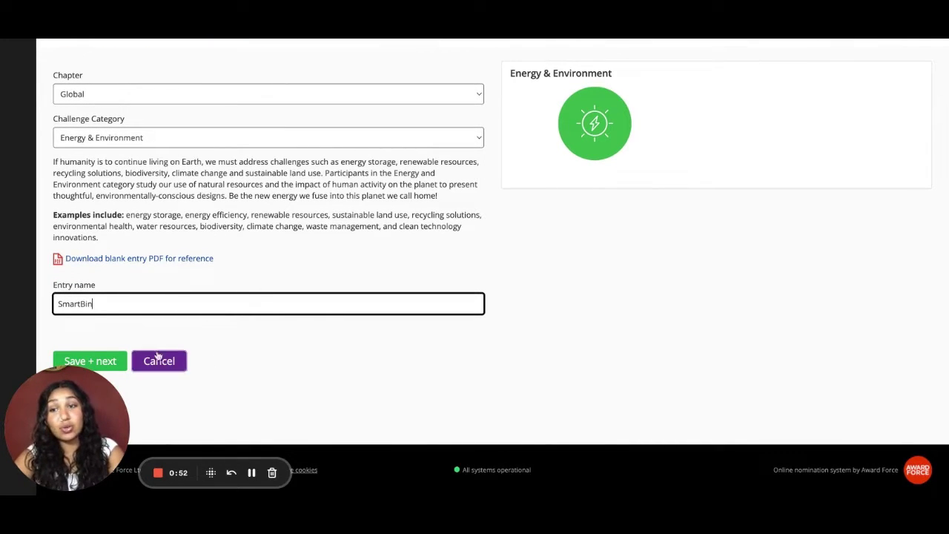
pyautogui.click(115, 364)
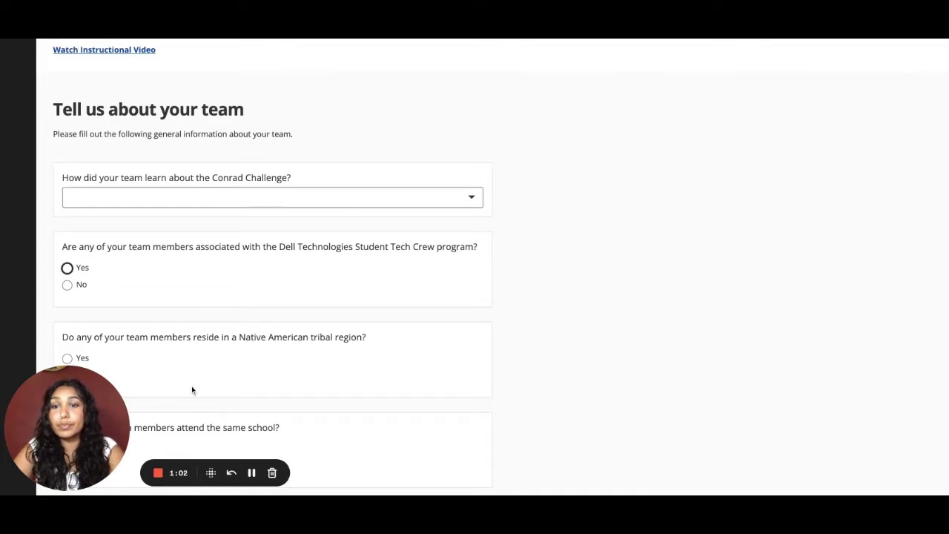
# Review the Activation Stage instructions and the general questions about the team, including the number of team members
pyautogui.scroll(-2, 251, 322)
pyautogui.scroll(-1, 251, 322)
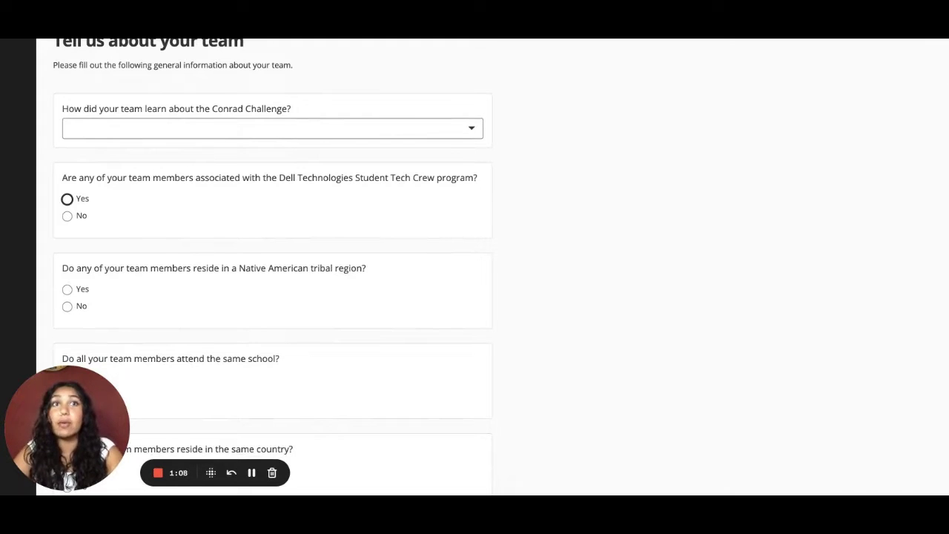
pyautogui.scroll(-2, 252, 321)
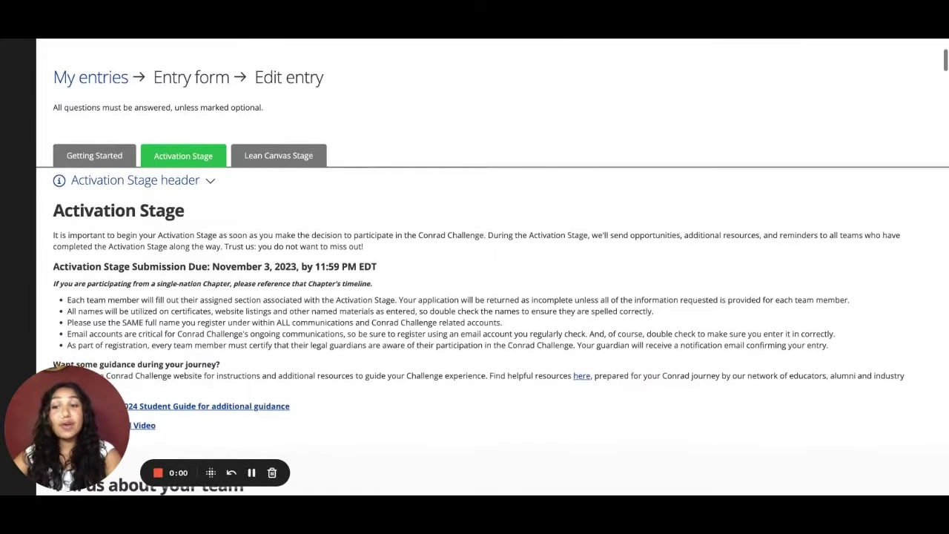
pyautogui.scroll(-5, 492, 267)
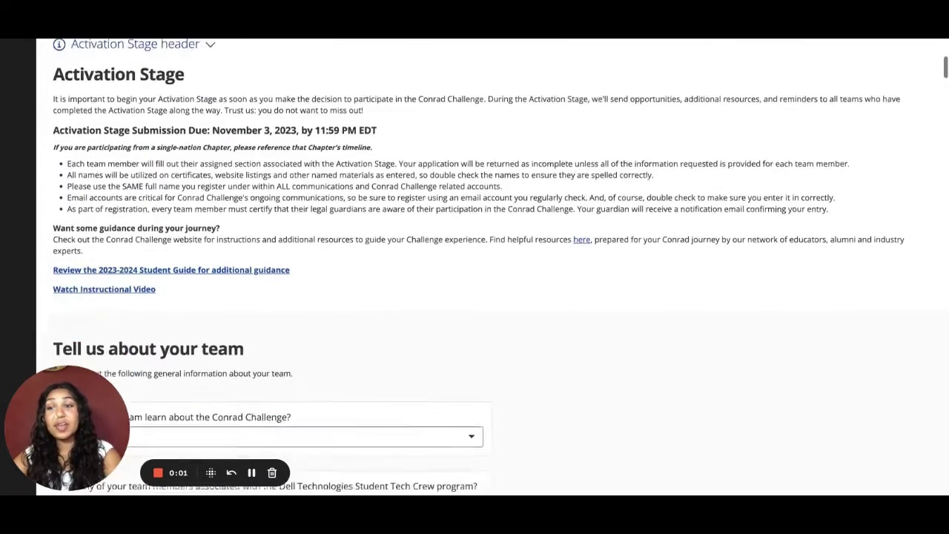
pyautogui.scroll(-2, 492, 267)
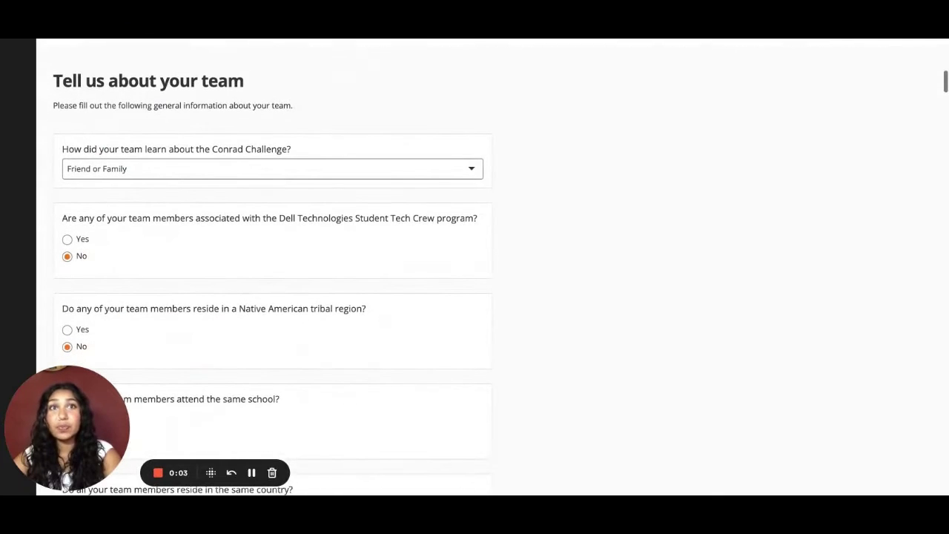
pyautogui.scroll(-1, 493, 267)
pyautogui.scroll(-1, 493, 267)
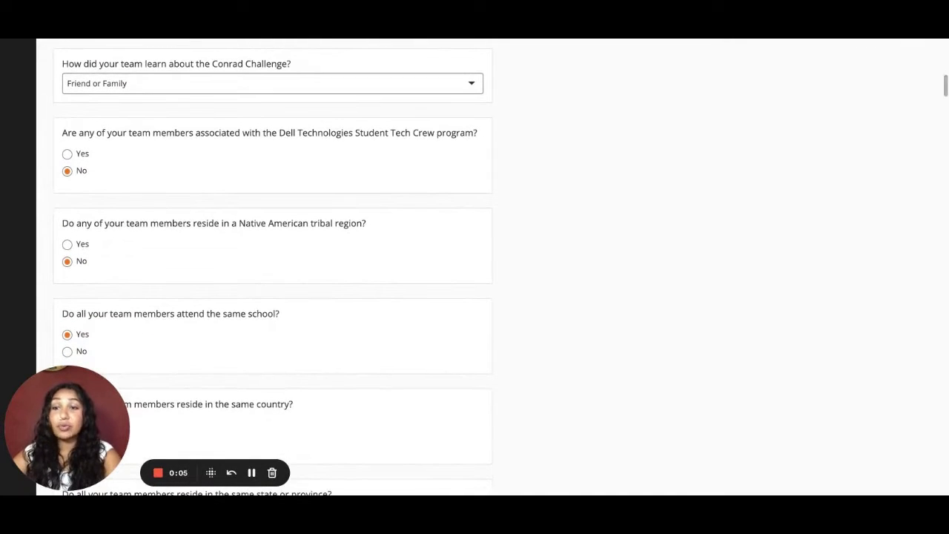
pyautogui.scroll(-5, 358, 344)
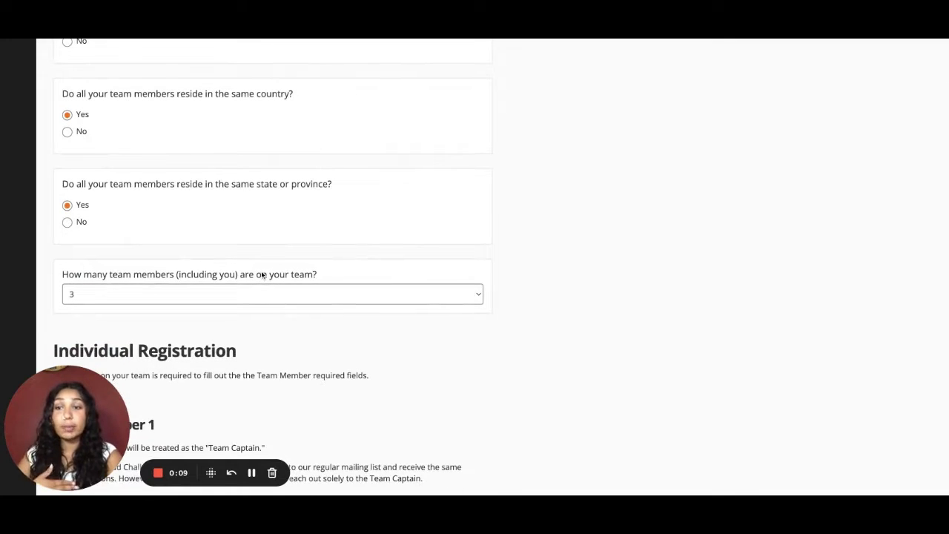
pyautogui.scroll(-5, 262, 275)
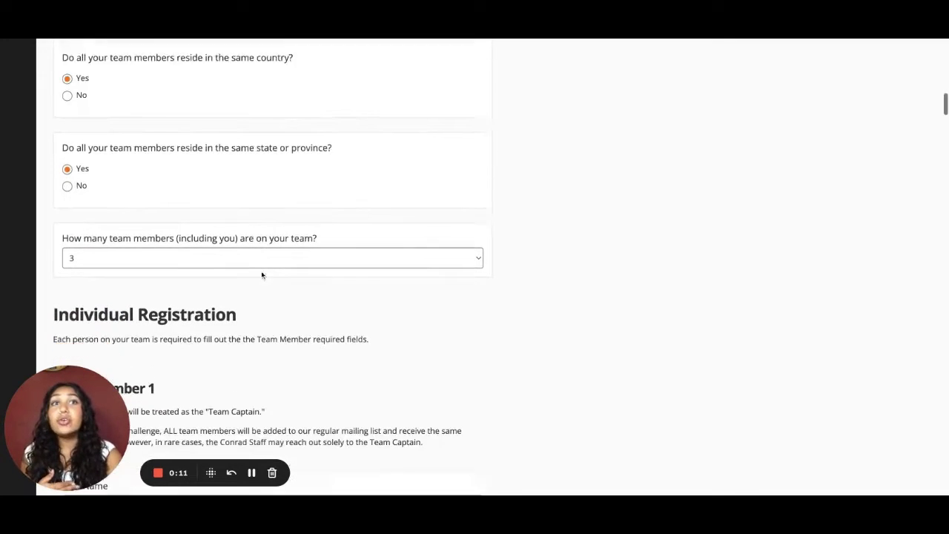
# Review Team Member 1's contact, school, demographics, background and legal guardian consent sections
pyautogui.scroll(-2, 261, 275)
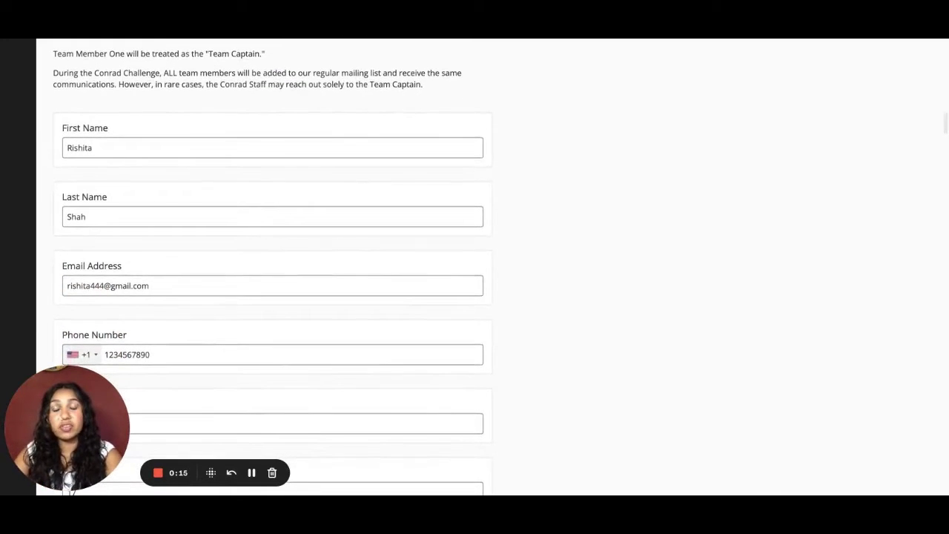
pyautogui.scroll(-1, 271, 267)
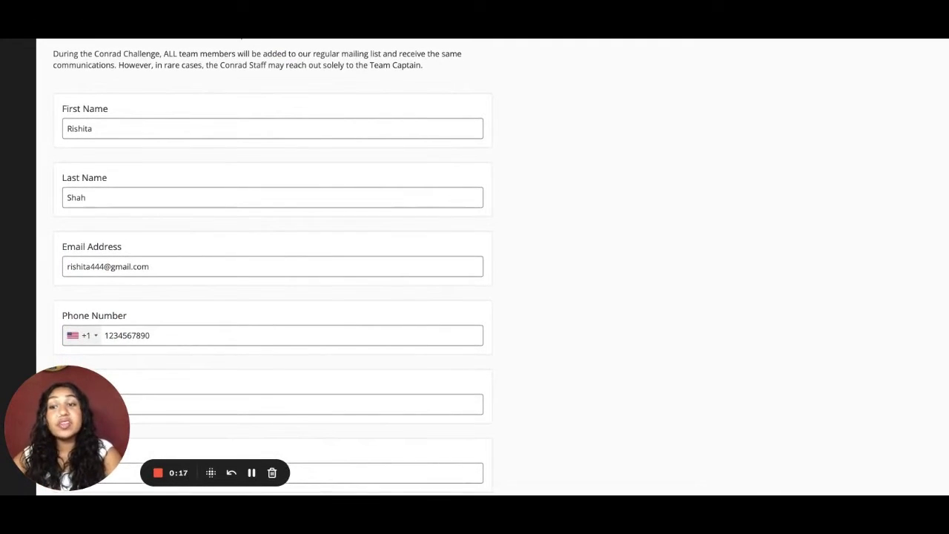
pyautogui.scroll(-1, 273, 267)
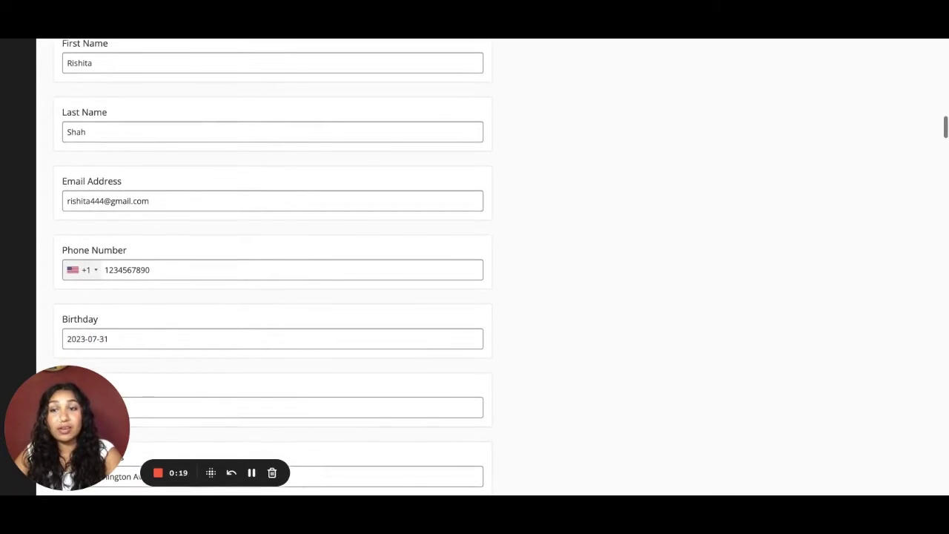
pyautogui.scroll(1, 271, 267)
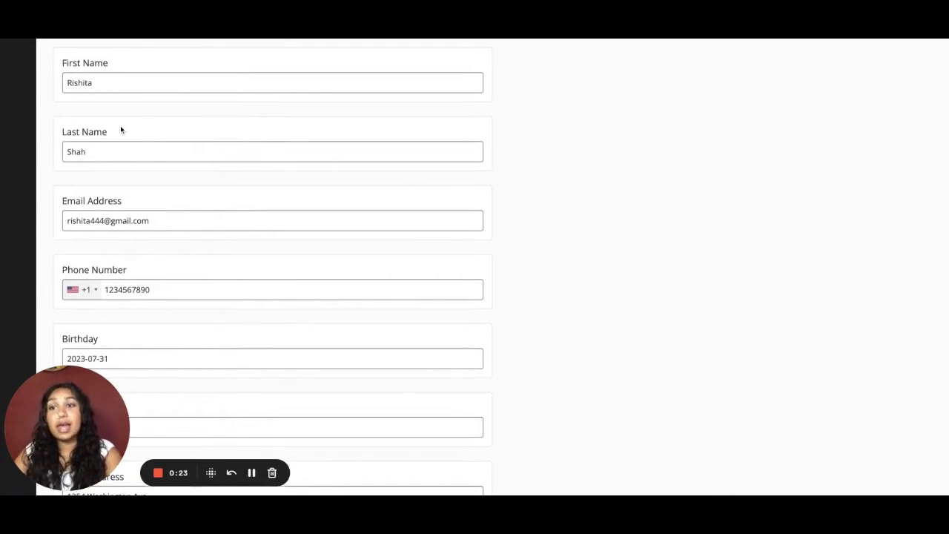
pyautogui.scroll(-3, 136, 193)
pyautogui.scroll(-4, 141, 175)
pyautogui.scroll(-8, 273, 267)
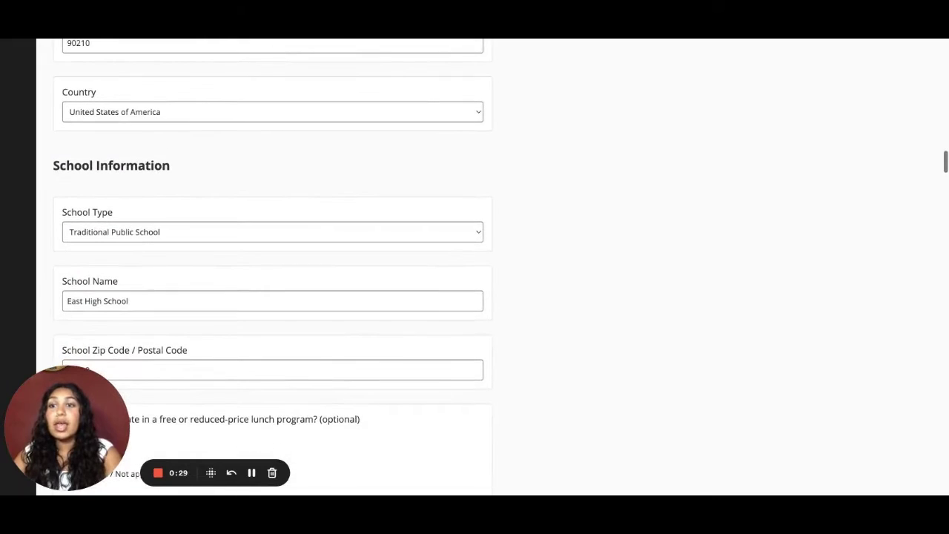
pyautogui.scroll(-6, 121, 273)
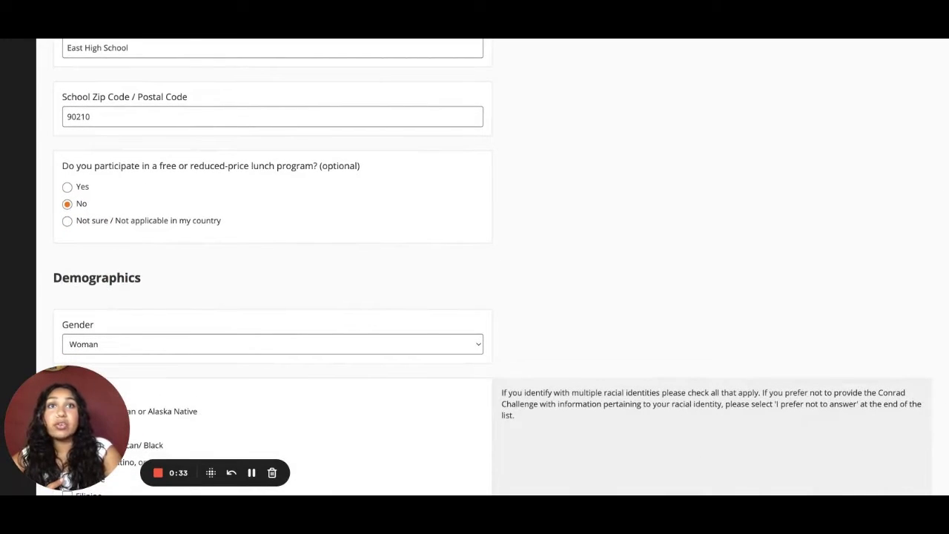
pyautogui.scroll(-6, 493, 267)
pyautogui.scroll(-6, 474, 267)
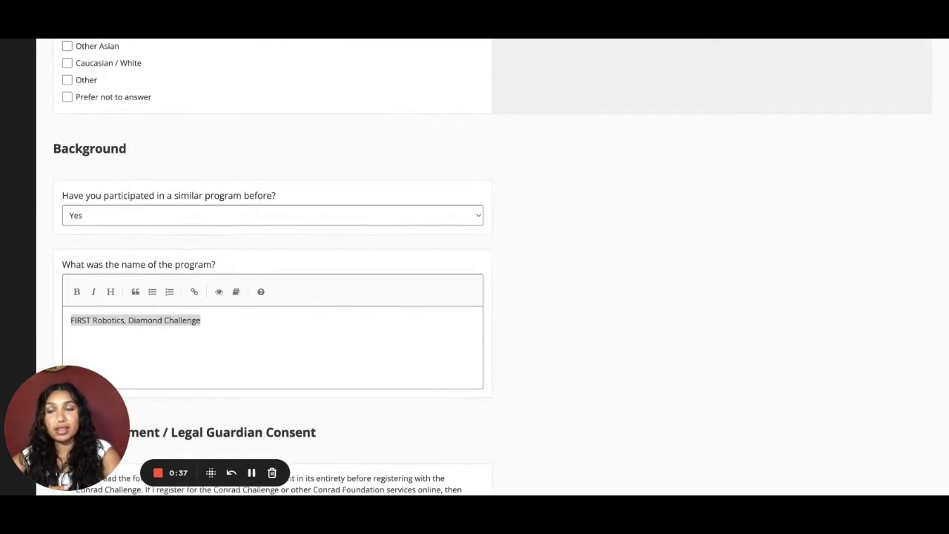
pyautogui.click(149, 349)
pyautogui.scroll(-4, 149, 350)
pyautogui.scroll(-3, 150, 350)
pyautogui.scroll(-1, 271, 259)
pyautogui.scroll(-1, 273, 267)
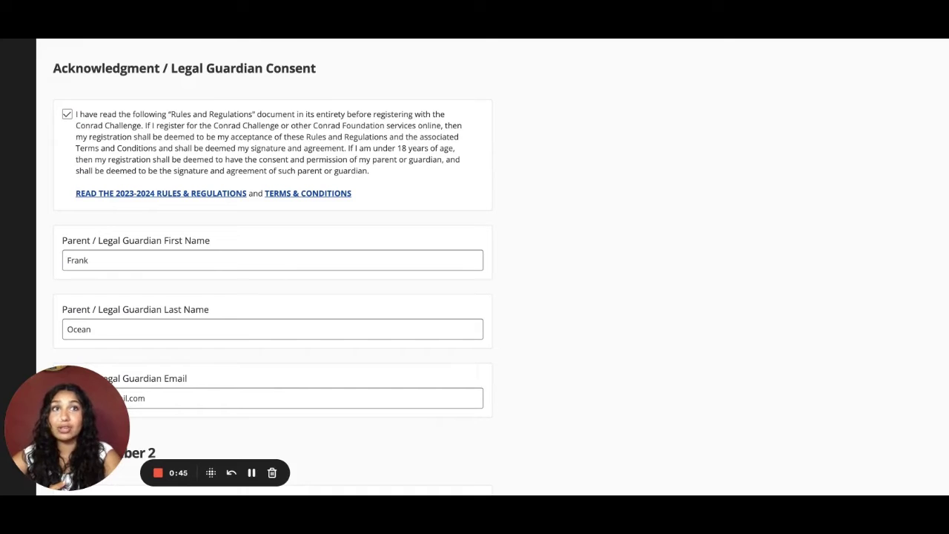
# Review the registration sections of Team Members 2 and 3 through to the Team Coach details
pyautogui.scroll(-10, 273, 267)
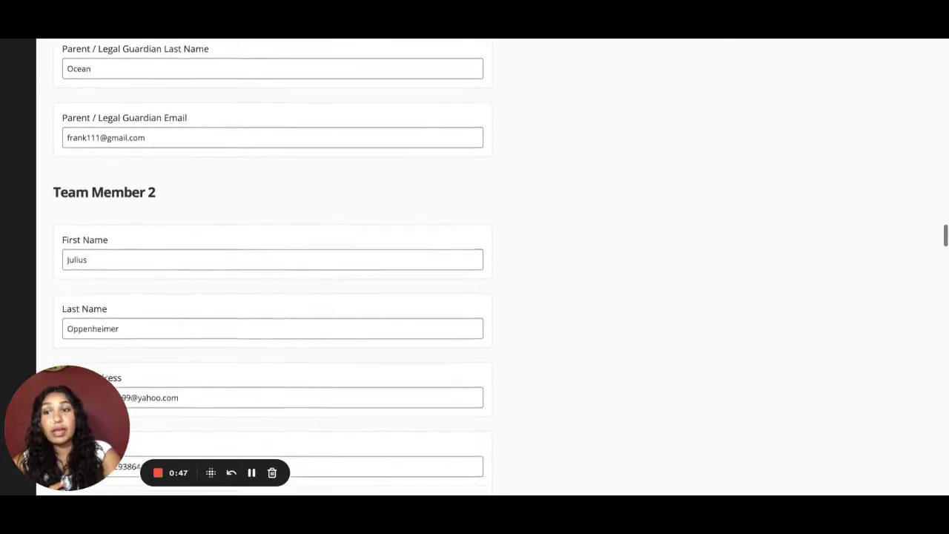
pyautogui.scroll(-18, 273, 267)
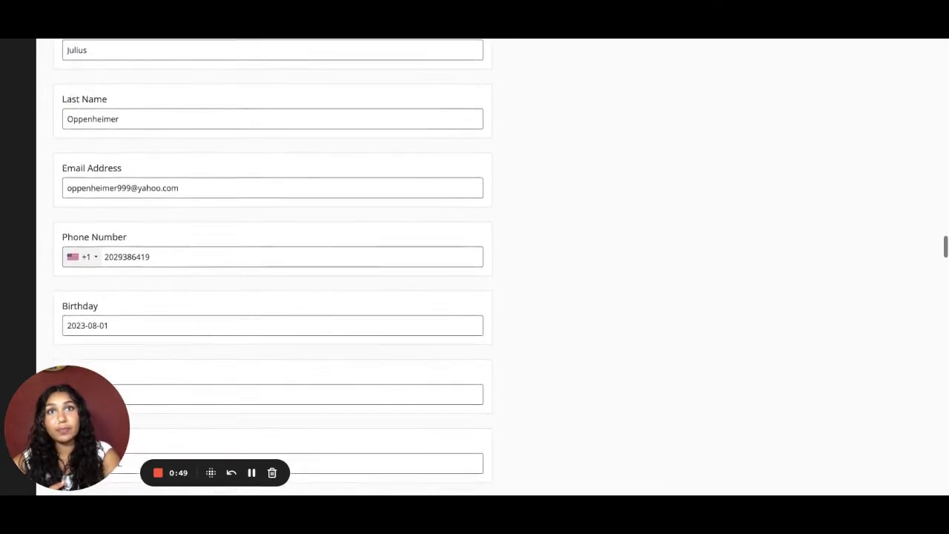
pyautogui.scroll(-20, 273, 267)
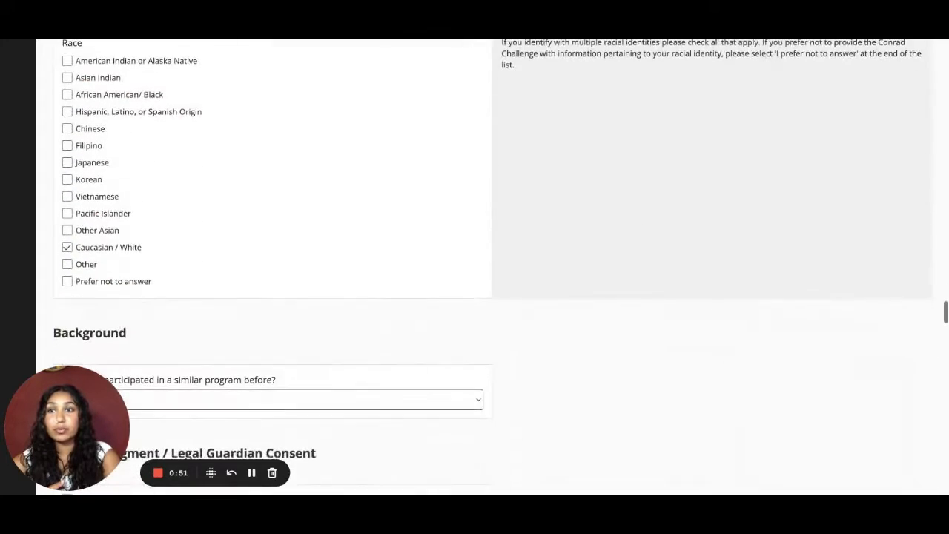
pyautogui.scroll(-20, 167, 294)
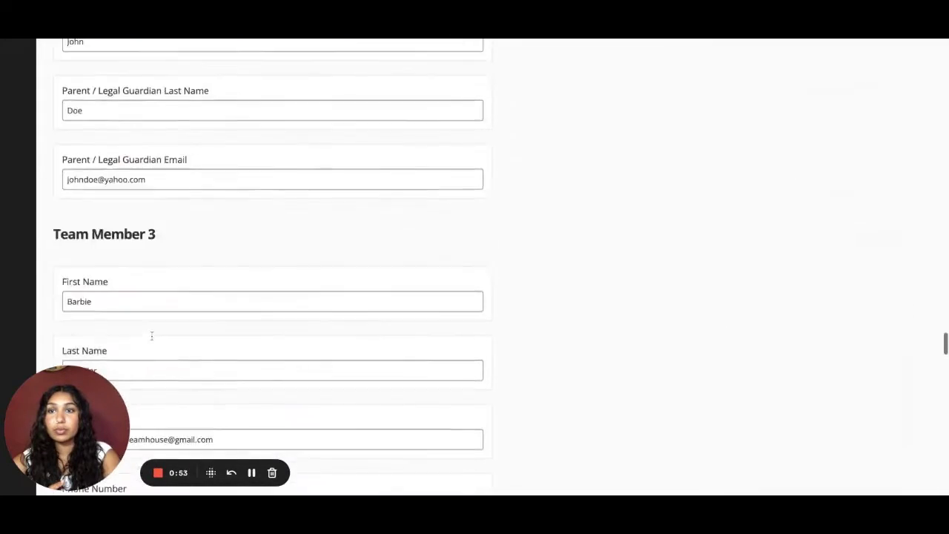
pyautogui.scroll(-20, 168, 295)
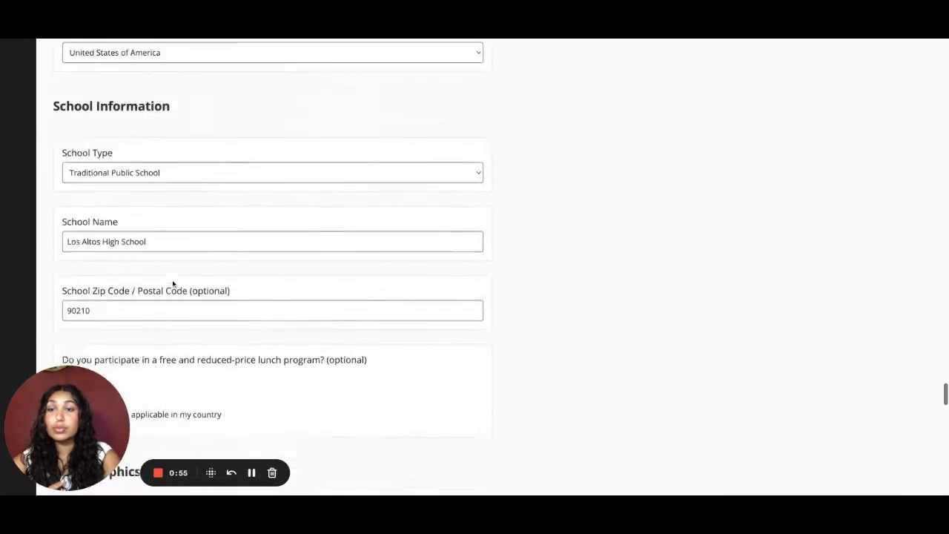
pyautogui.scroll(-20, 175, 268)
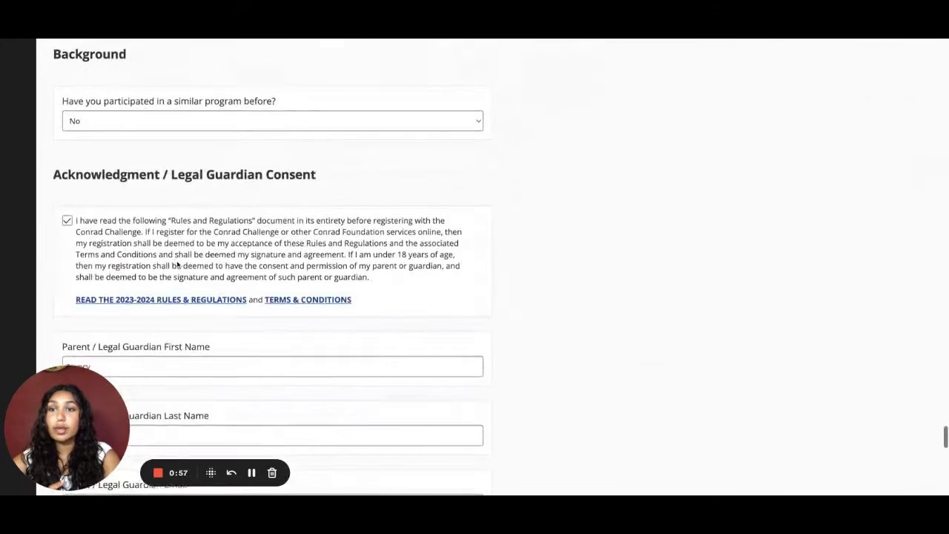
pyautogui.scroll(-1, 182, 243)
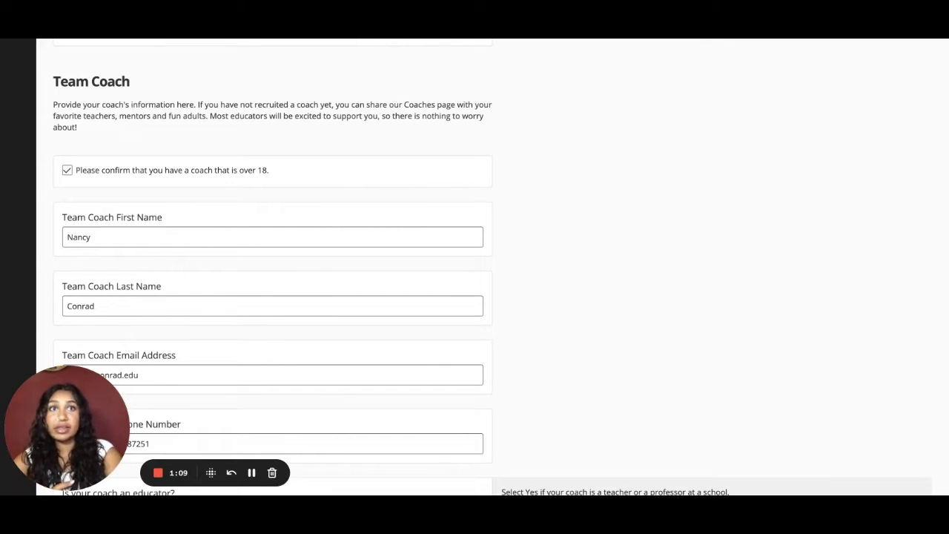
# Review the Team Coach contact details, educator question and coach classification, and save the Activation Stage form
pyautogui.scroll(-1, 204, 140)
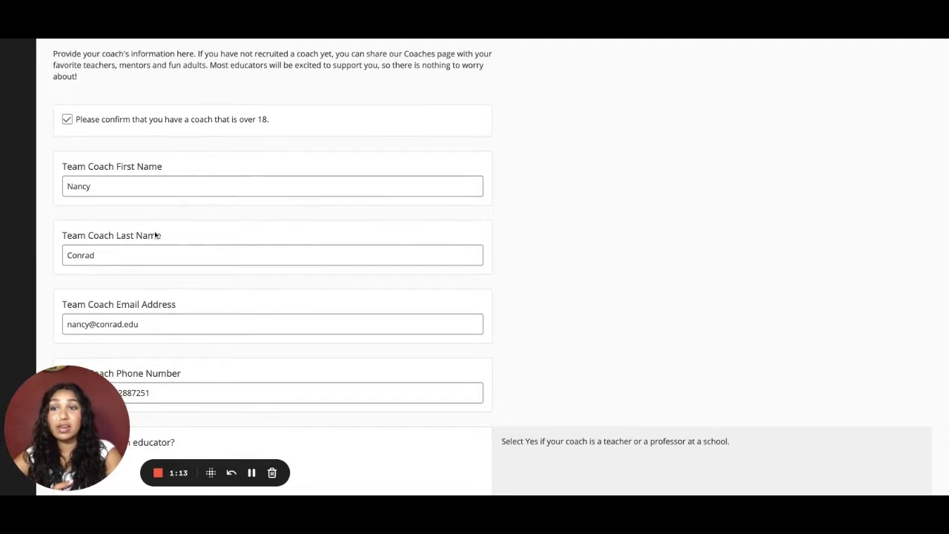
pyautogui.scroll(-3, 155, 231)
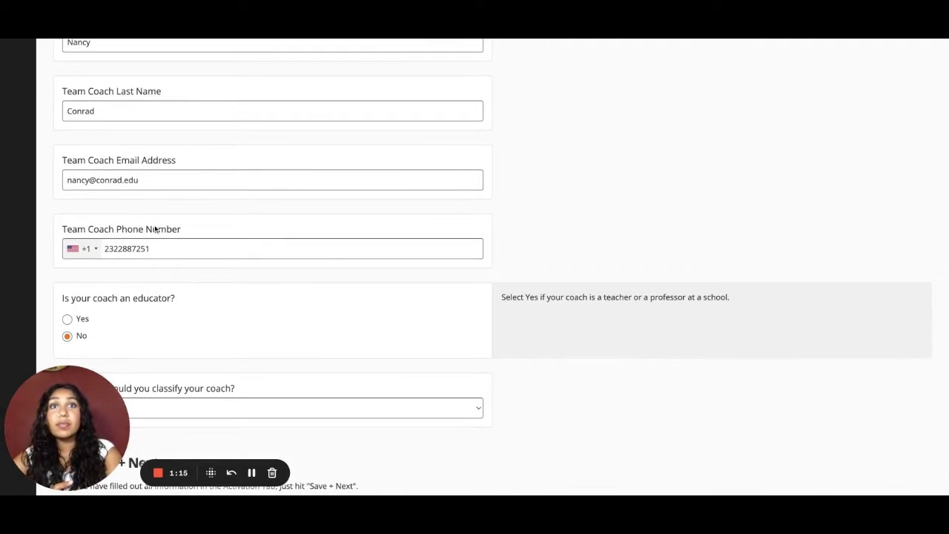
pyautogui.scroll(-2, 155, 231)
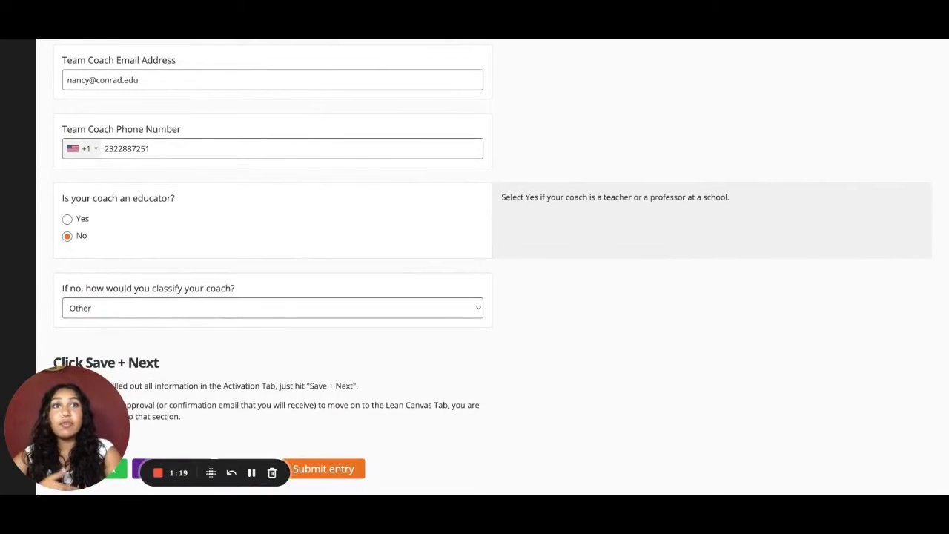
pyautogui.scroll(-2, 162, 303)
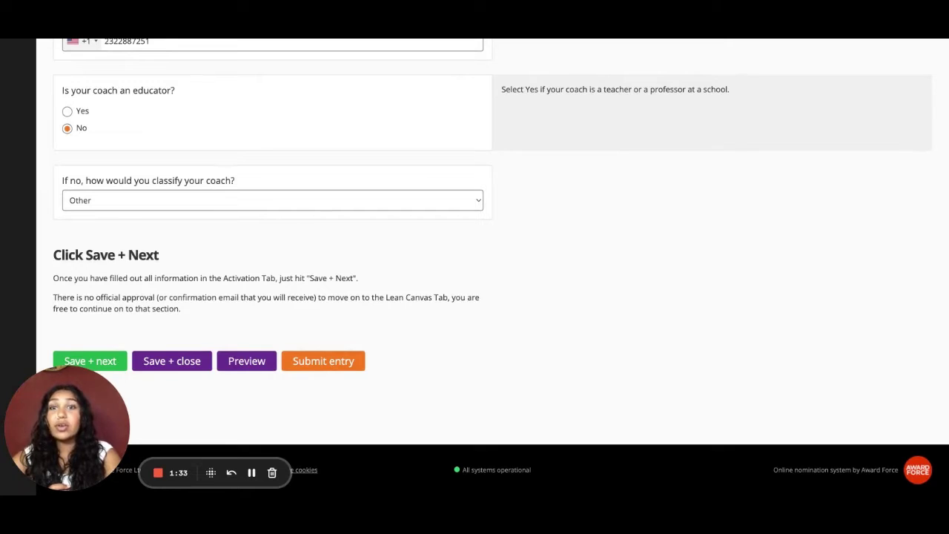
pyautogui.click(190, 362)
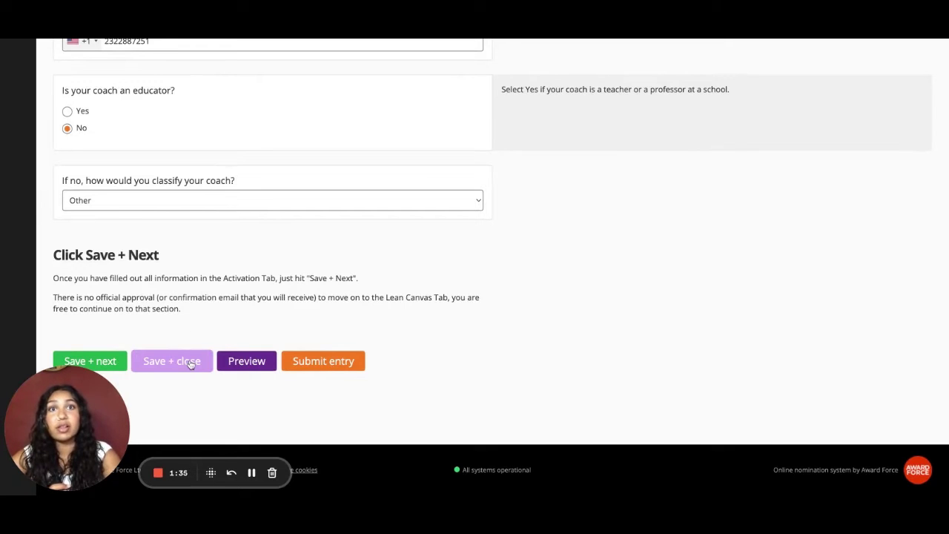
pyautogui.click(191, 363)
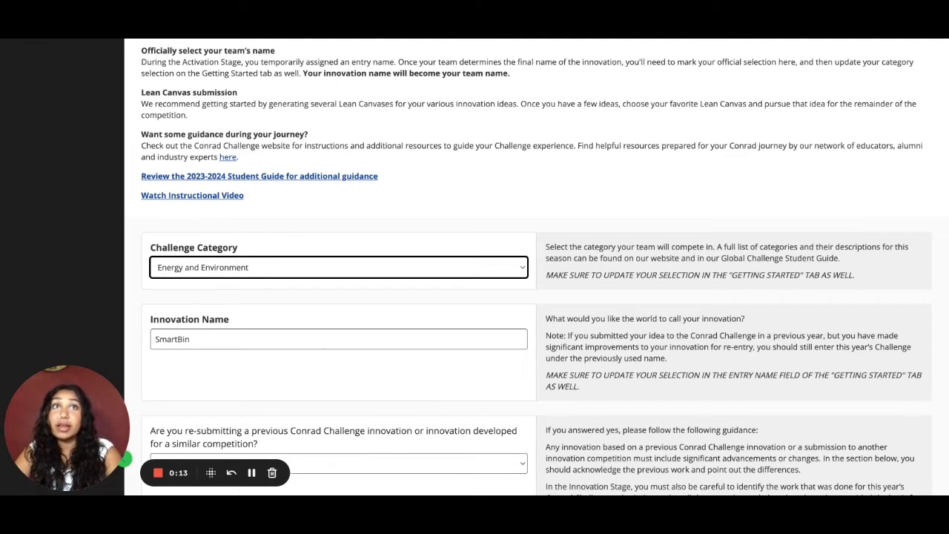
# Review the Lean Canvas Stage instructions and the challenge category, innovation name and resubmission fields
pyautogui.scroll(-1, 308, 319)
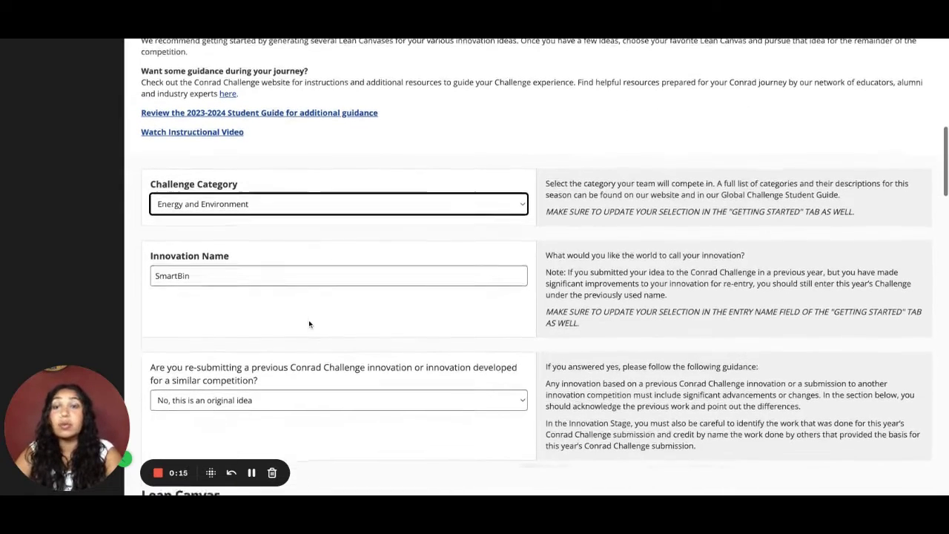
pyautogui.scroll(-1, 370, 197)
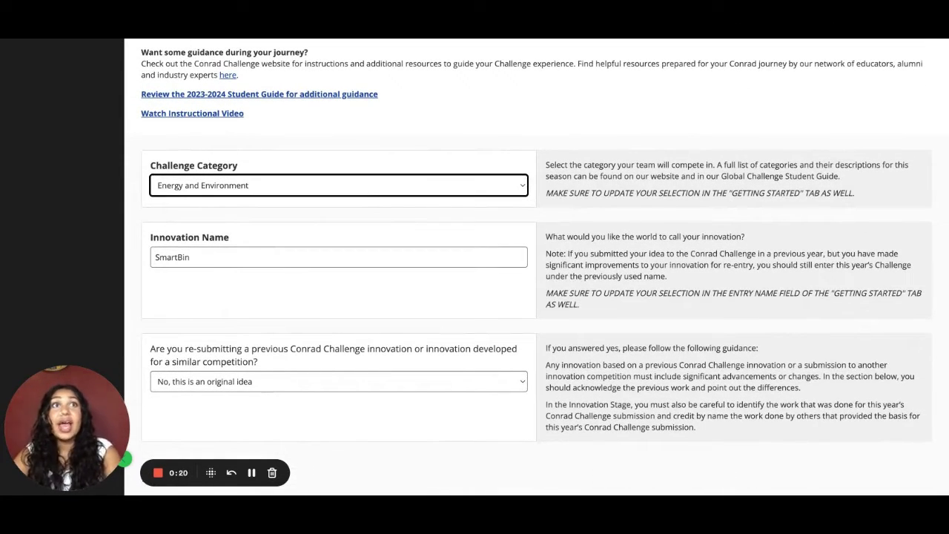
pyautogui.scroll(5, 537, 267)
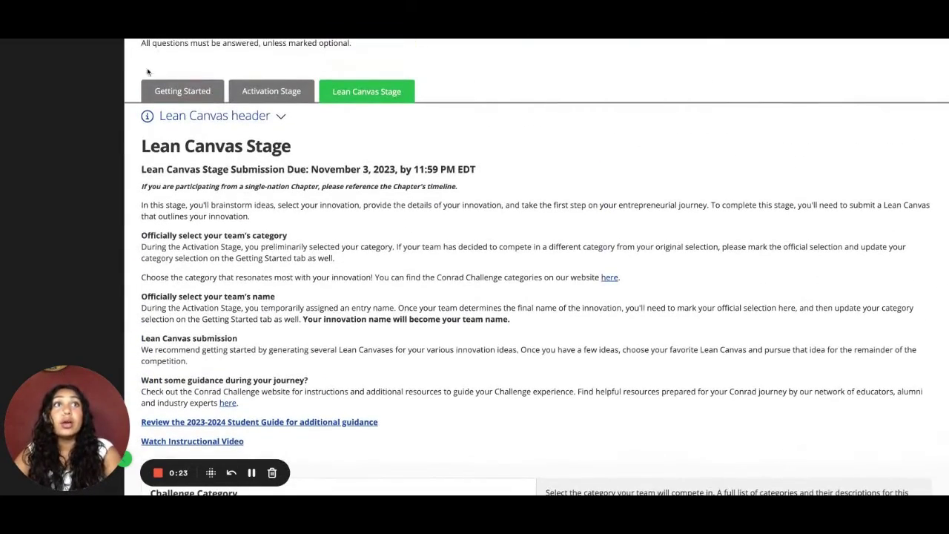
pyautogui.scroll(-2, 218, 182)
pyautogui.scroll(-3, 218, 183)
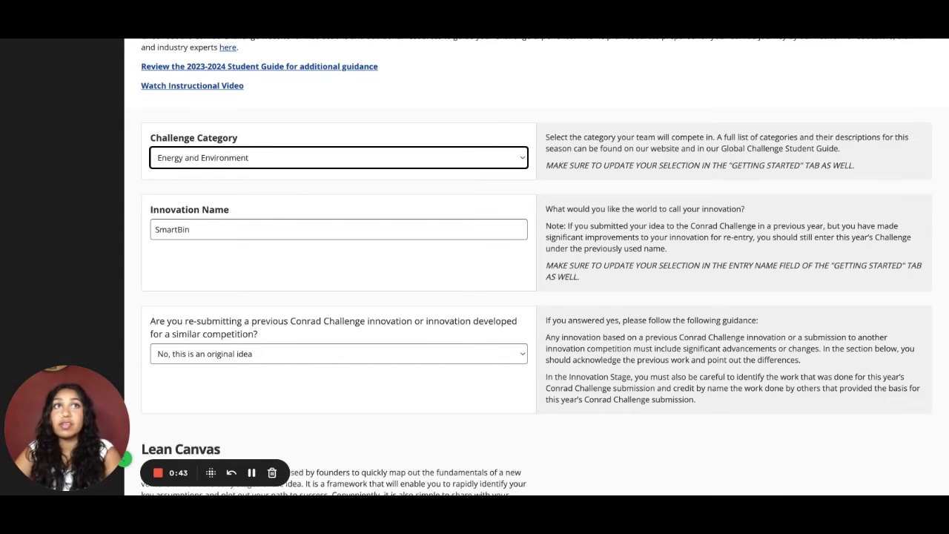
pyautogui.scroll(-2, 536, 267)
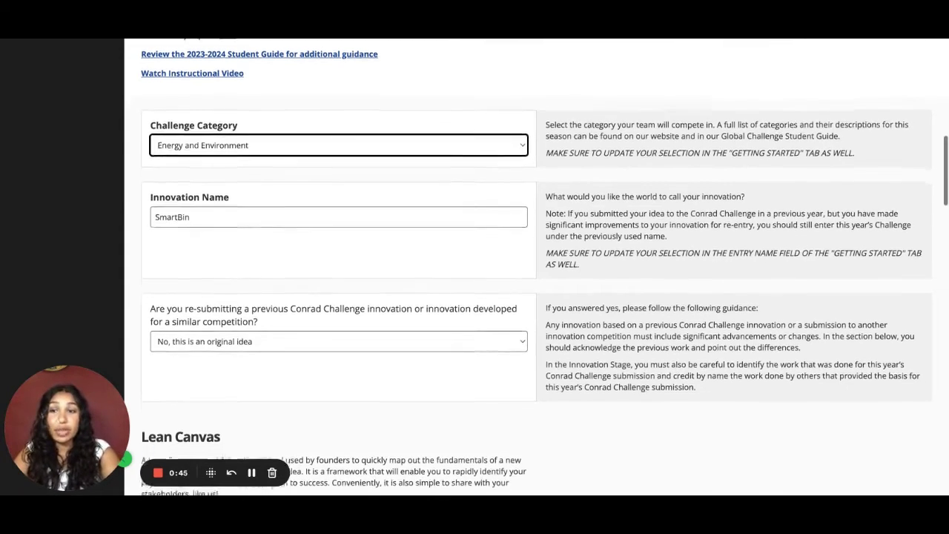
pyautogui.scroll(-1, 281, 275)
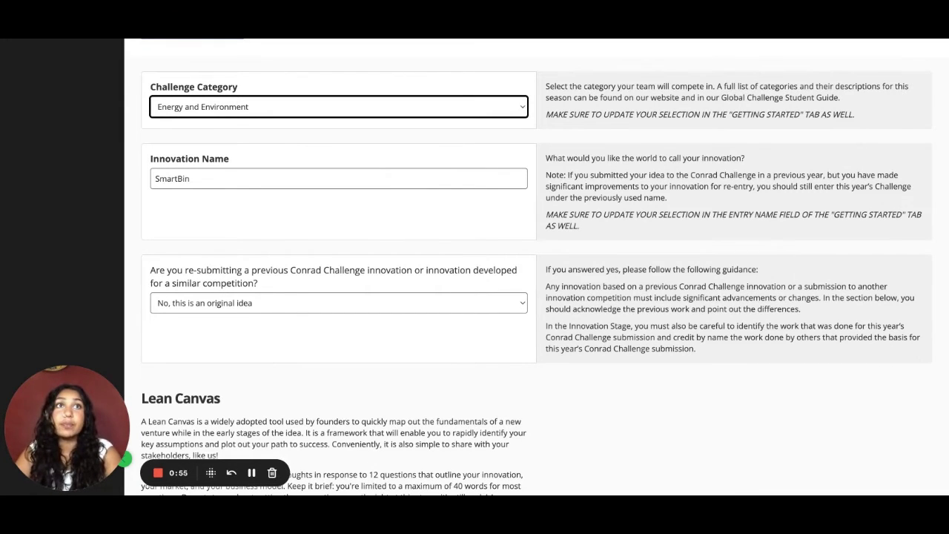
# Switch the resubmission answer to "Yes, we have used this idea before", view the prior participation disclosure field, and restore "No, this is an original idea"
pyautogui.click(287, 309)
pyautogui.click(288, 296)
pyautogui.scroll(-2, 291, 307)
pyautogui.scroll(-2, 291, 307)
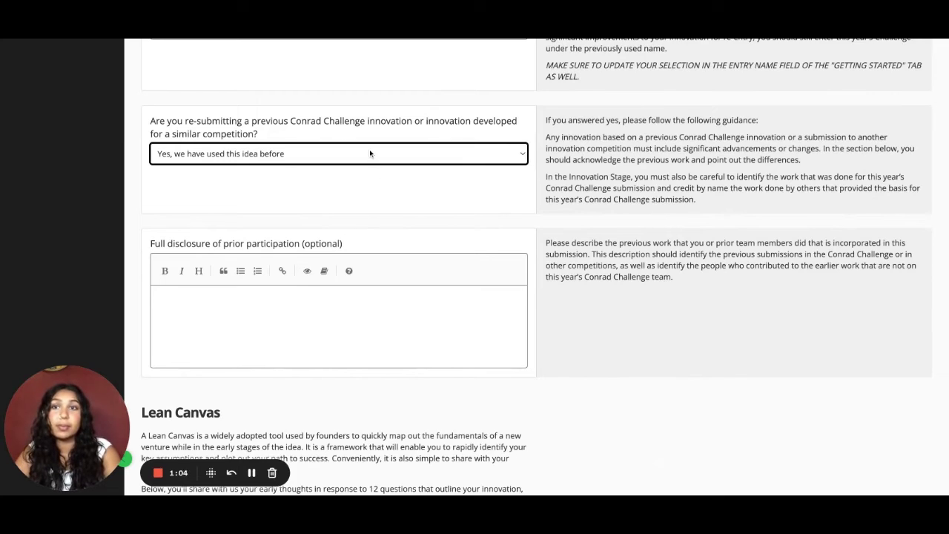
pyautogui.press('Up')
# Review the 12 Lean Canvas questions and answers, the additional information field, and the team picture and PDF uploads
pyautogui.scroll(-3, 352, 209)
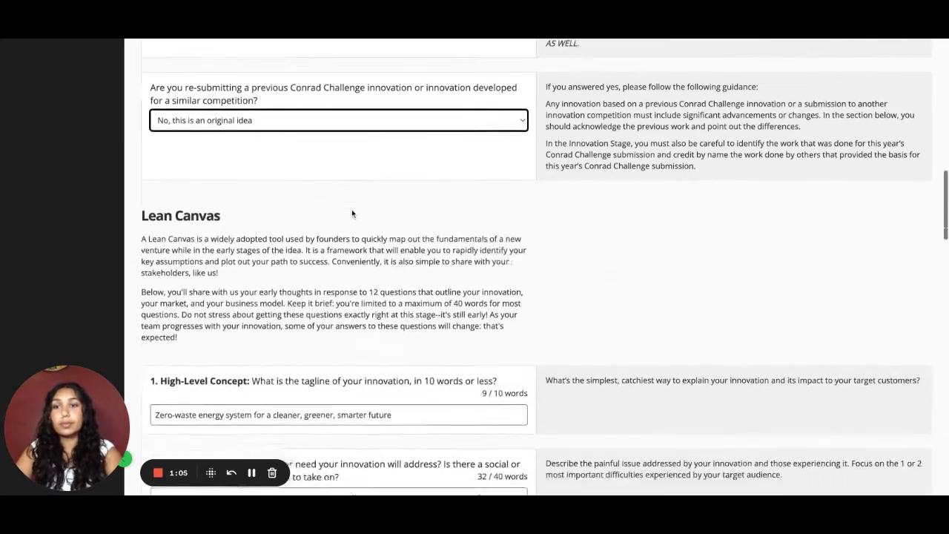
pyautogui.scroll(-3, 352, 211)
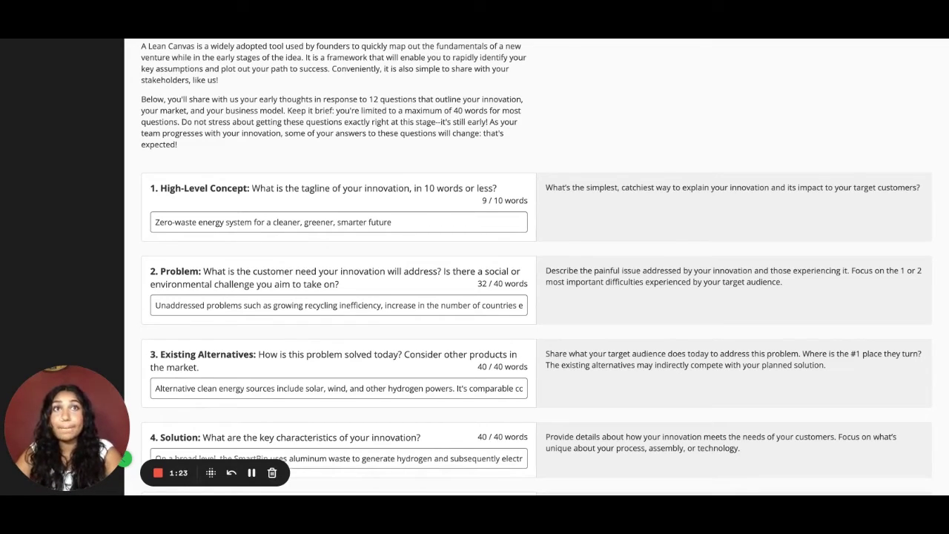
pyautogui.scroll(-3, 536, 267)
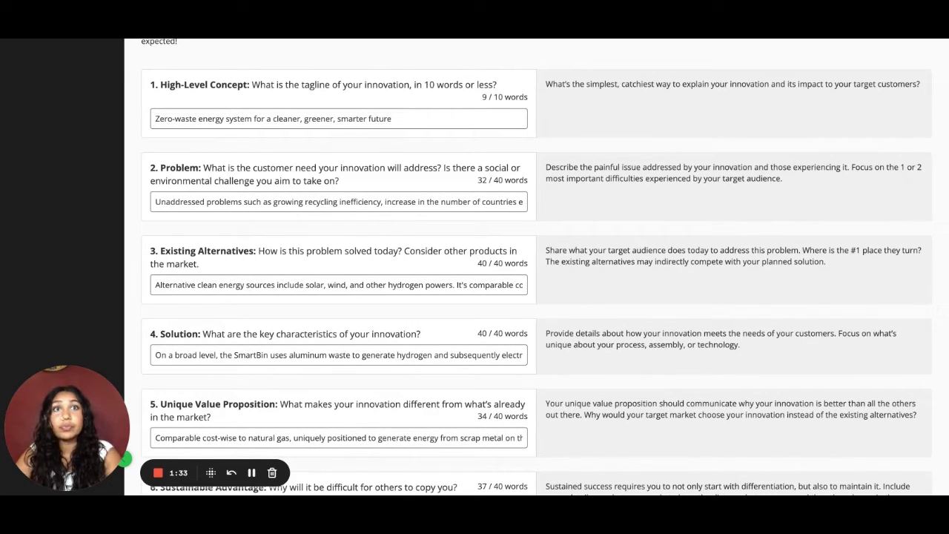
pyautogui.scroll(-3, 536, 267)
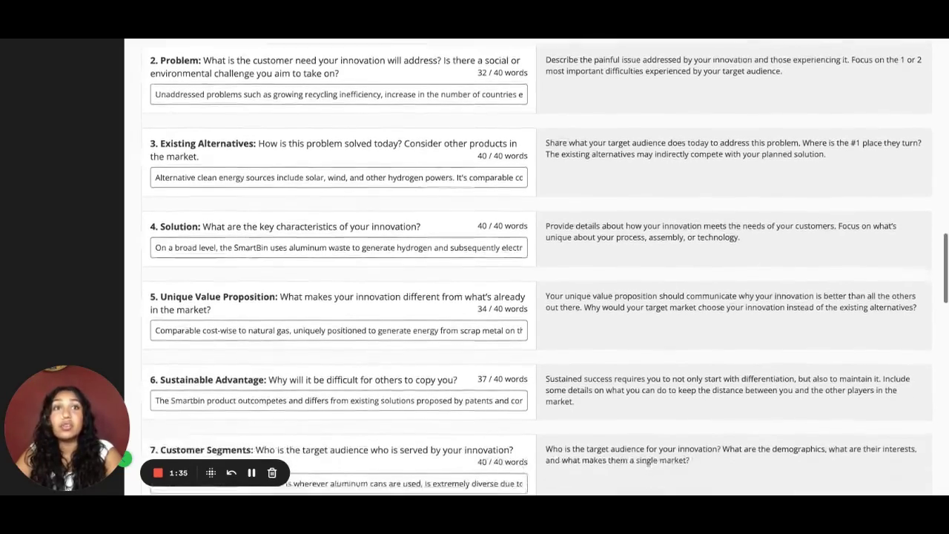
pyautogui.scroll(-1, 537, 267)
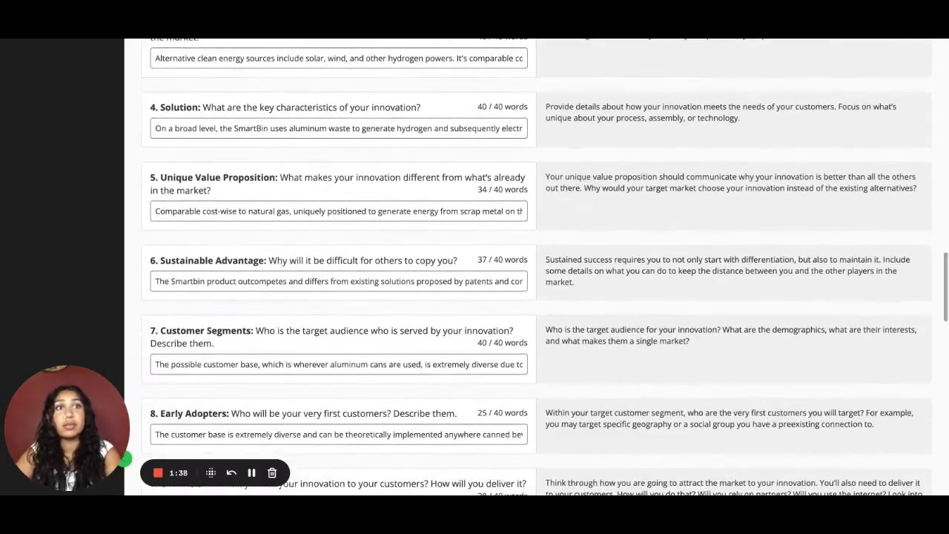
pyautogui.scroll(-2, 536, 267)
pyautogui.scroll(-2, 537, 267)
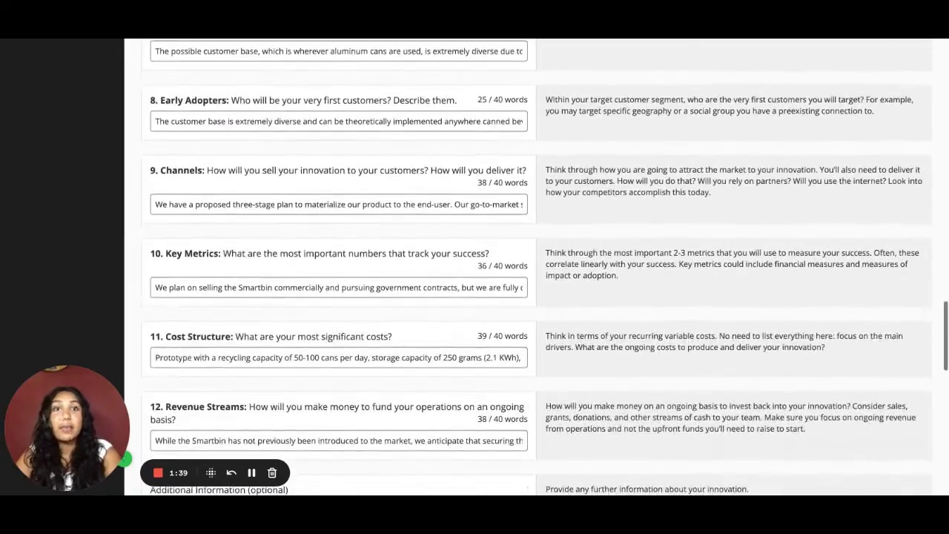
pyautogui.scroll(-7, 379, 264)
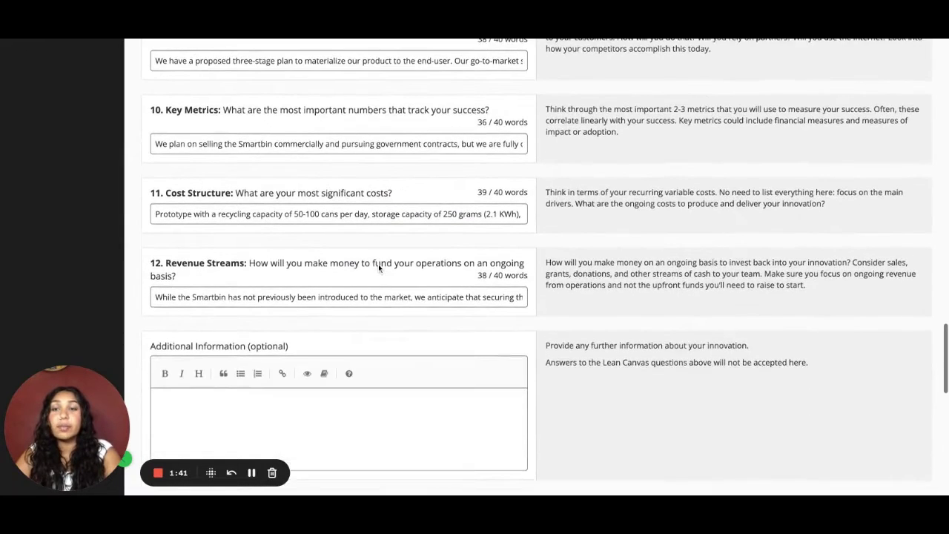
pyautogui.scroll(-1, 378, 267)
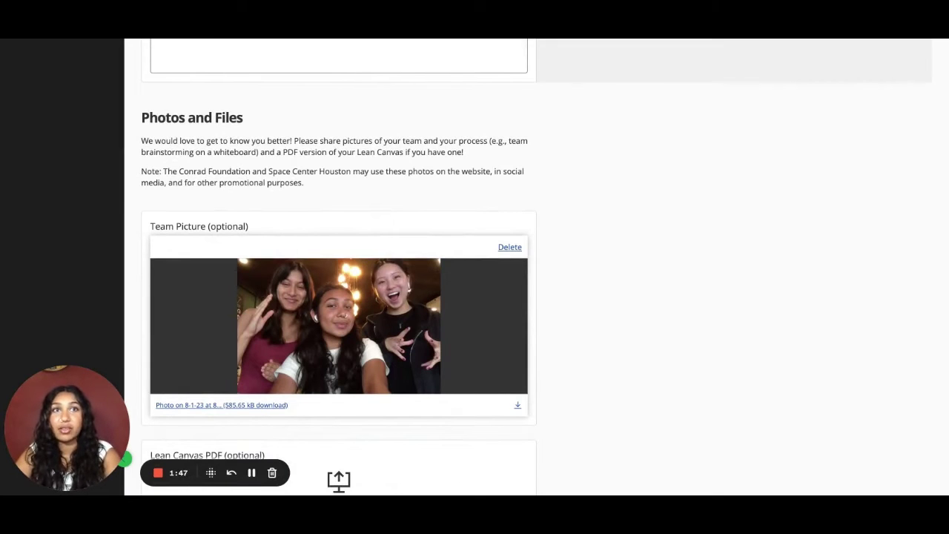
pyautogui.scroll(-5, 378, 396)
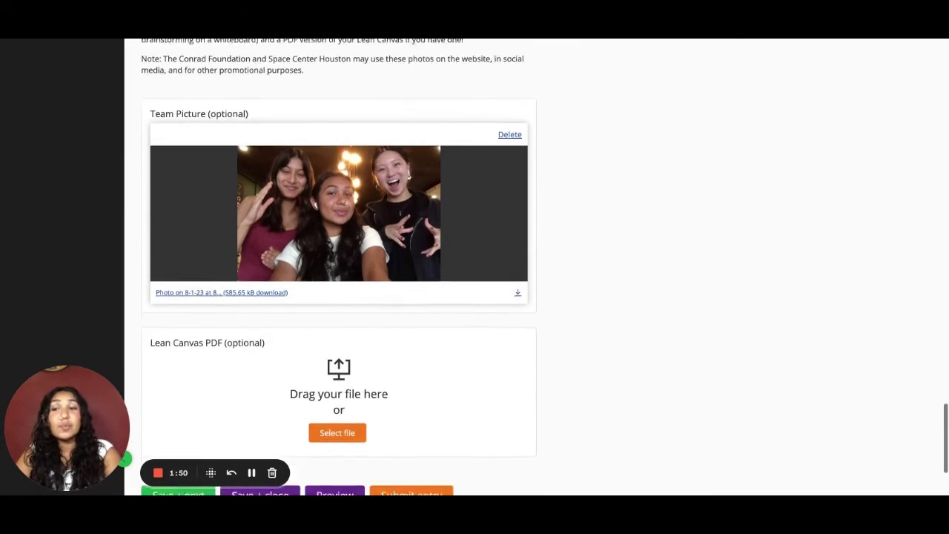
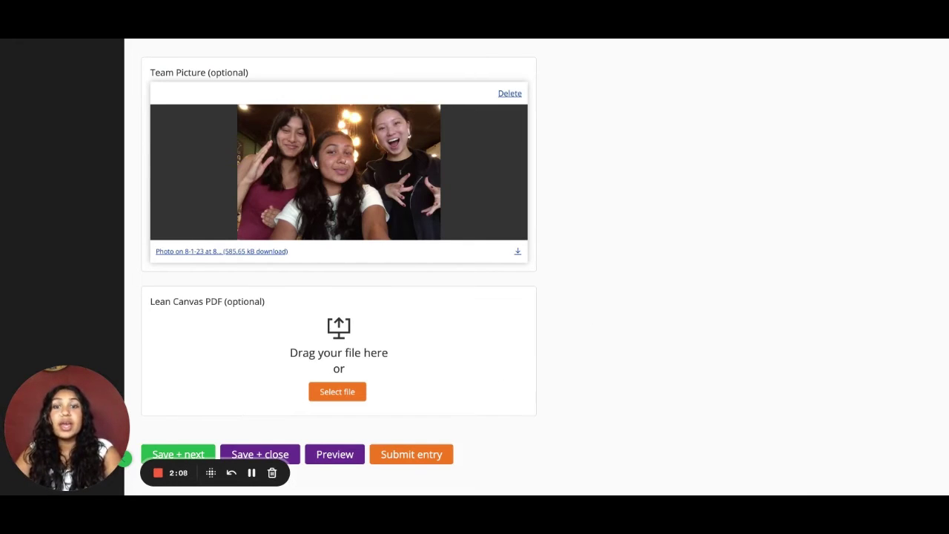
# Submit the SmartBin entry and process the free Activation & Lean Canvas registration in the cart
pyautogui.click(340, 386)
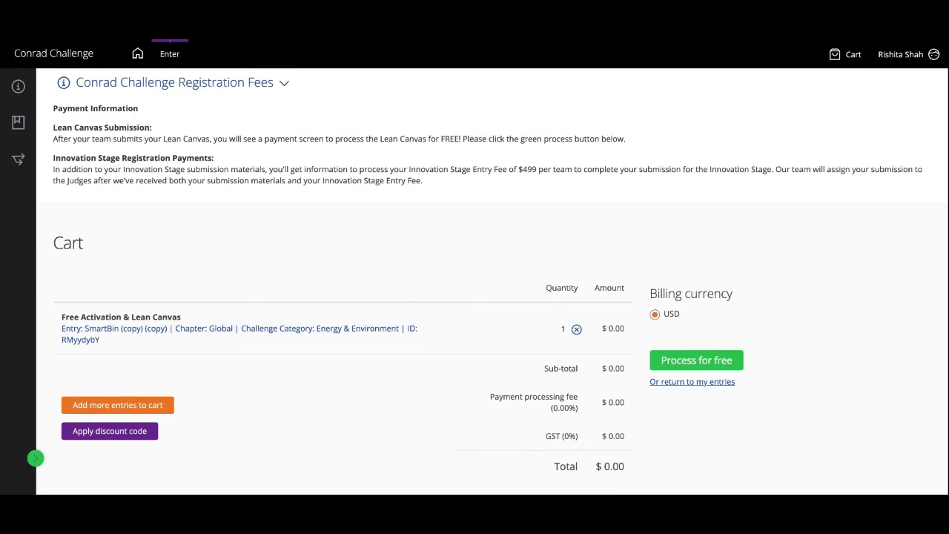
pyautogui.scroll(-1, 474, 267)
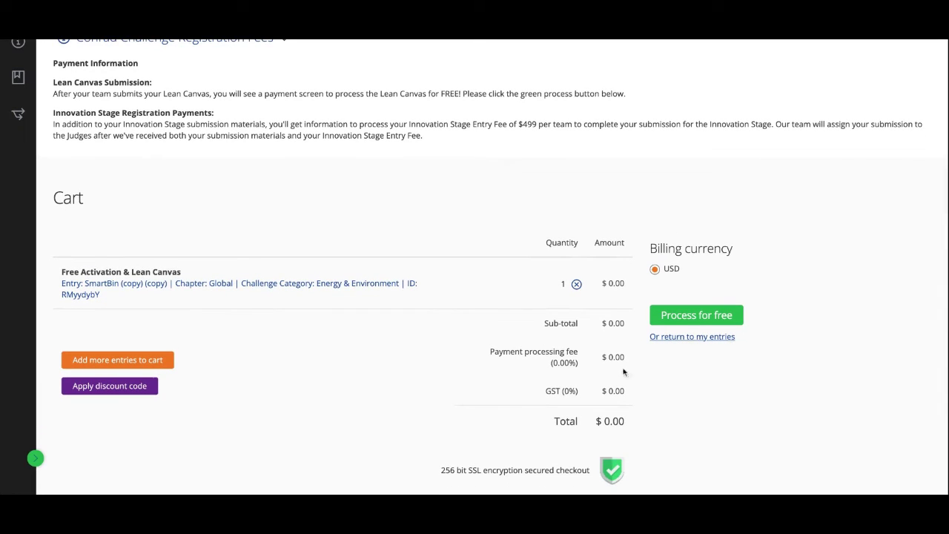
pyautogui.click(709, 324)
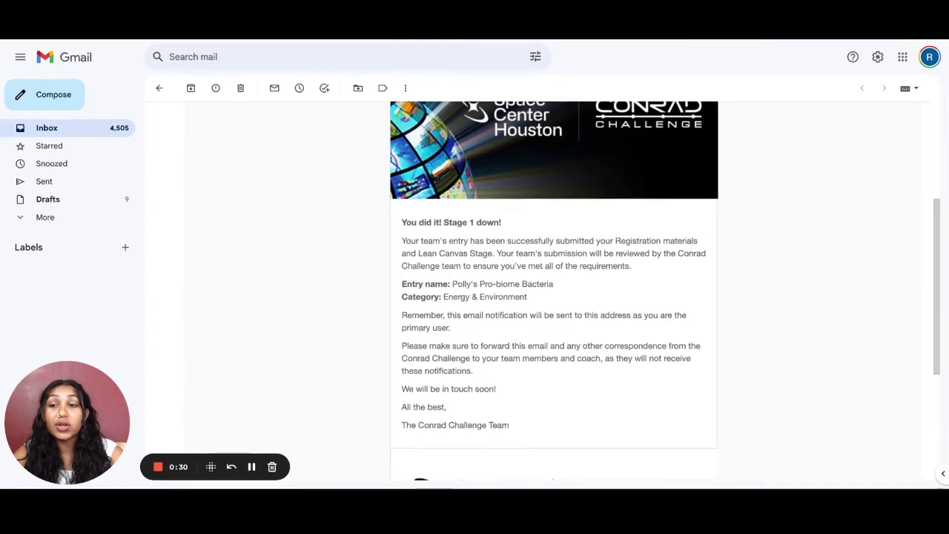
# Read the Conrad Challenge submission confirmation email in Gmail, including the forwarding instructions
pyautogui.scroll(-1, 469, 268)
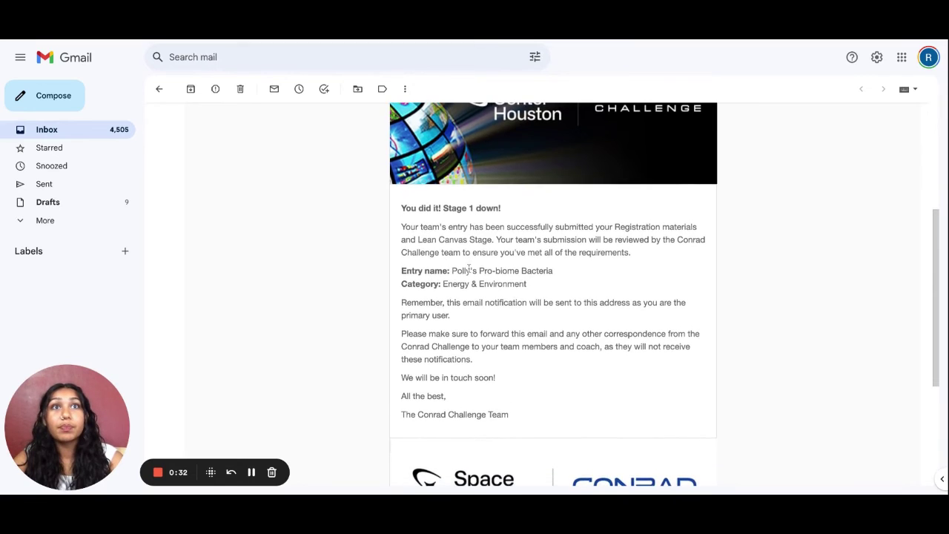
pyautogui.scroll(1, 469, 268)
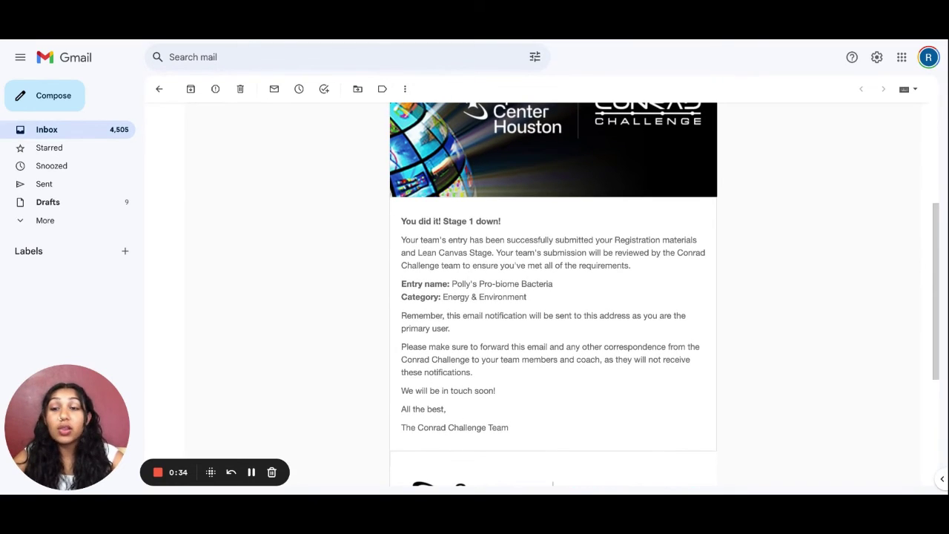